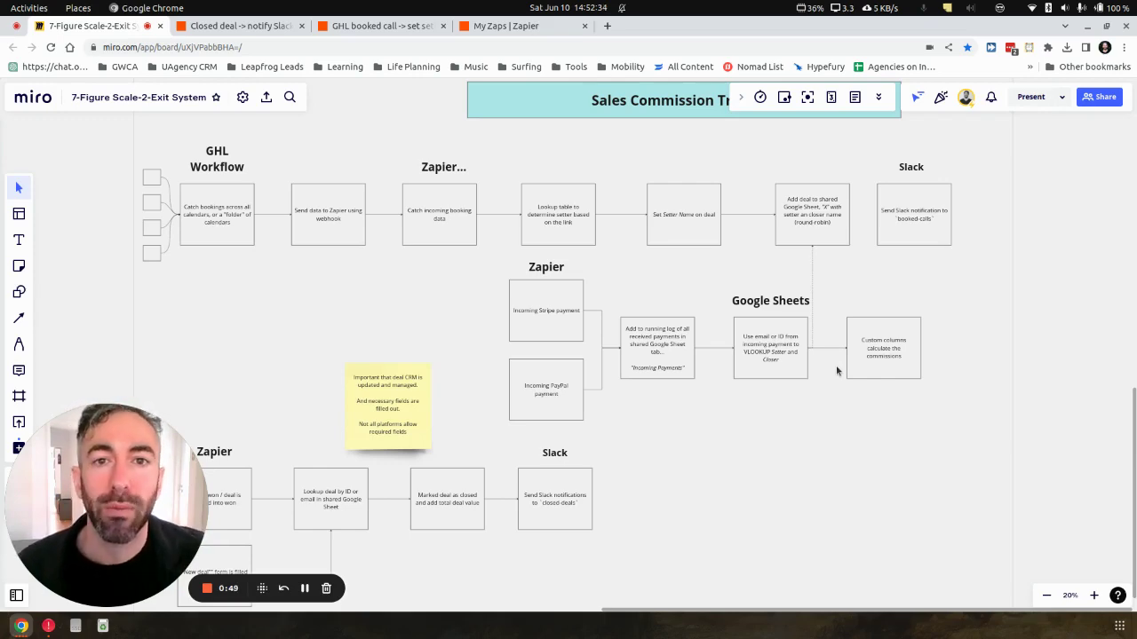
# Select each of the four small squares beside GHL Workflow, then clear the selection
pyautogui.moveTo(705, 436); pyautogui.dragTo(729, 393)
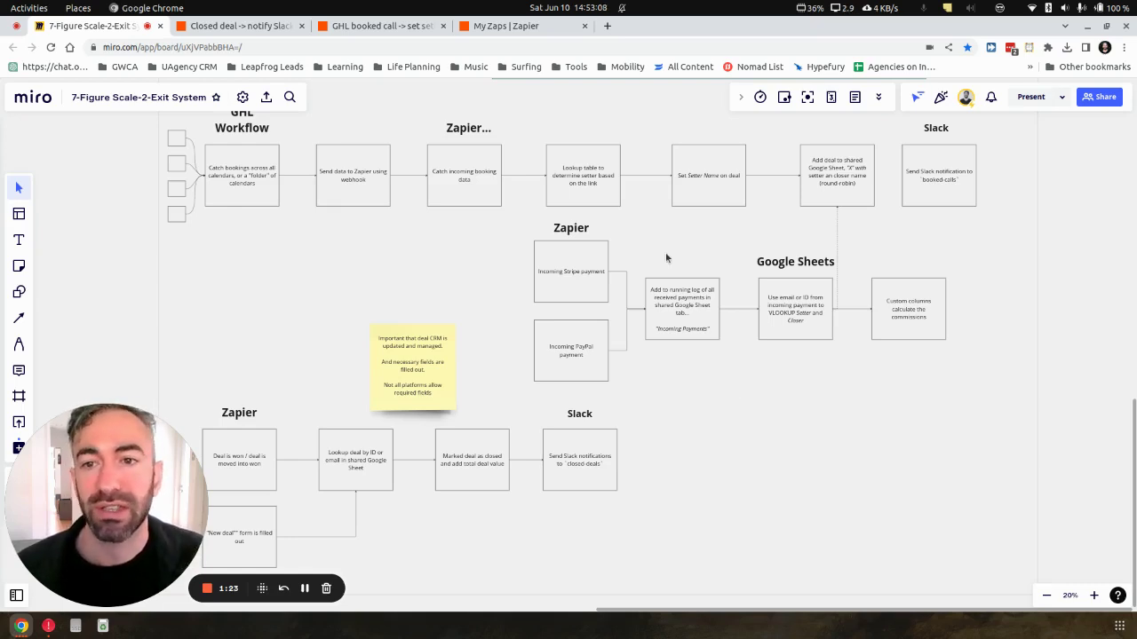
pyautogui.hscroll(-5, 346, 241)
pyautogui.scroll(3, 345, 240)
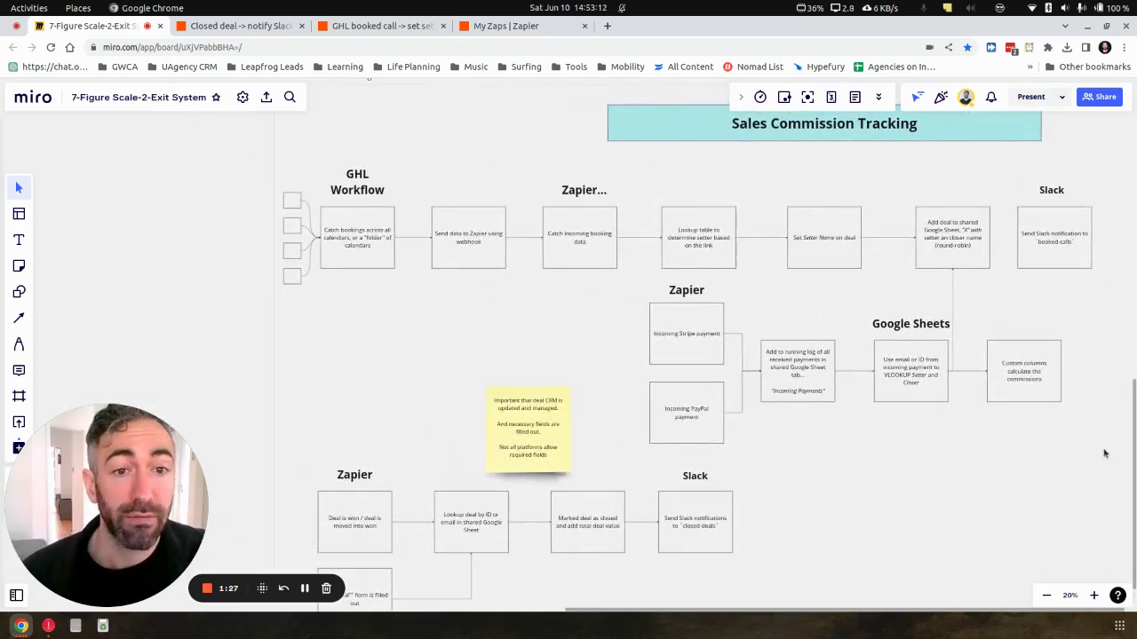
pyautogui.moveTo(1091, 435); pyautogui.dragTo(1037, 432)
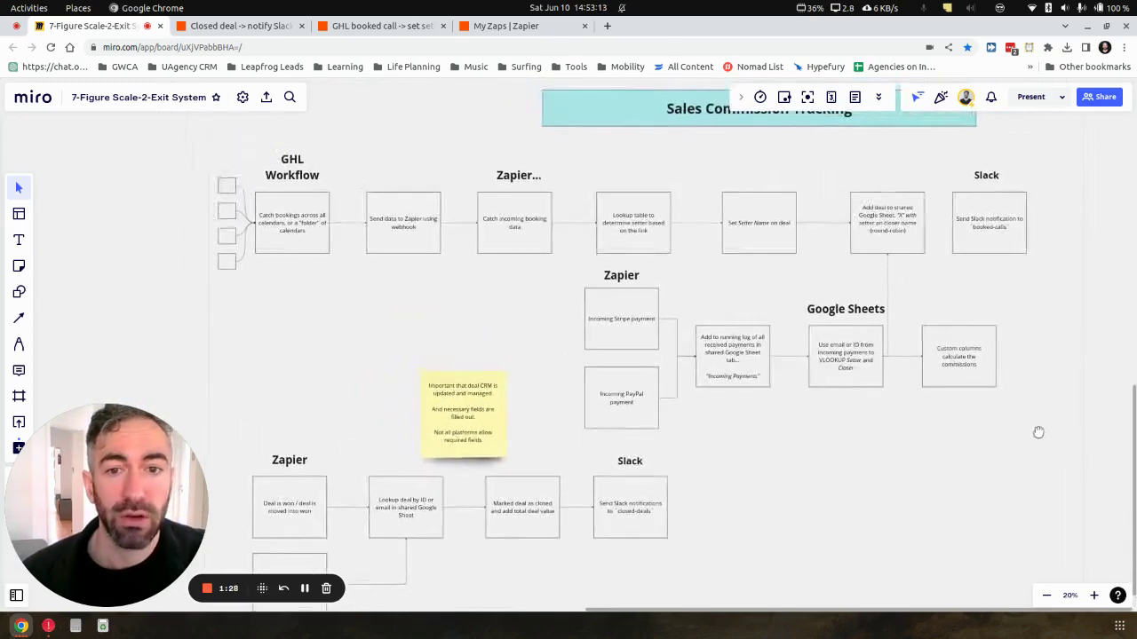
pyautogui.click(226, 189)
pyautogui.click(224, 212)
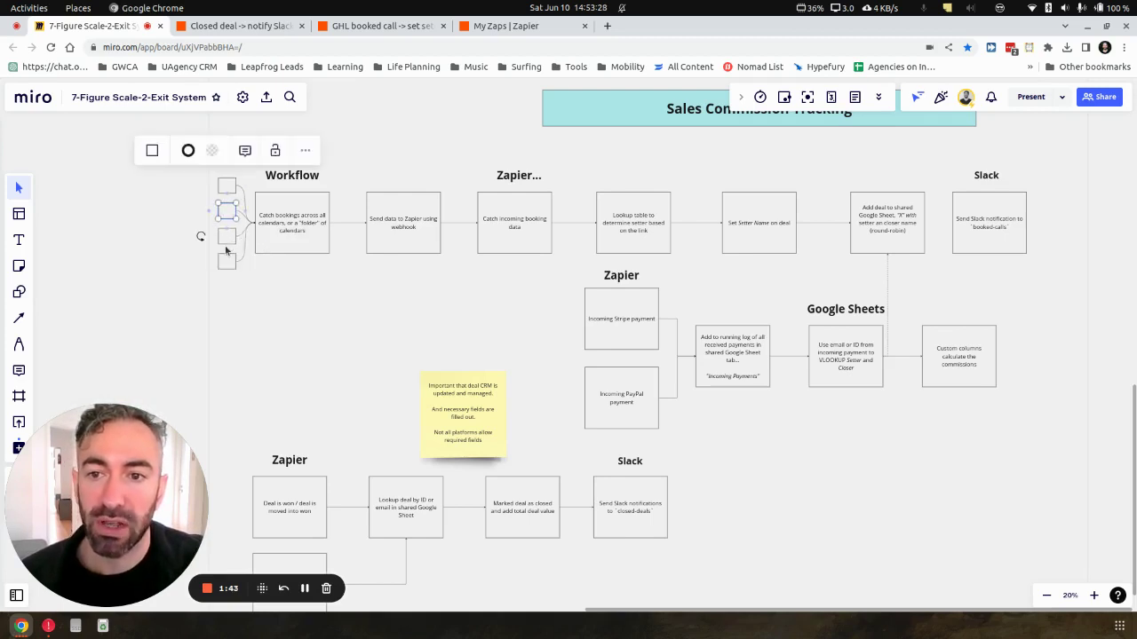
pyautogui.click(227, 235)
pyautogui.click(227, 261)
pyautogui.click(269, 294)
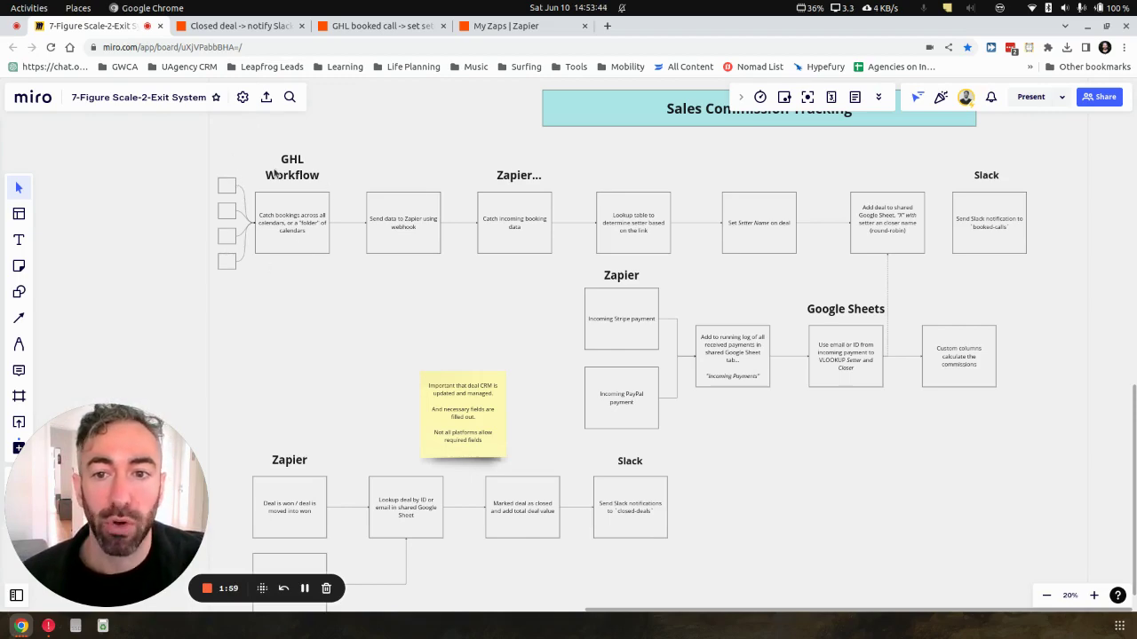
# Inspect the Send Slack notification box, then bring the closed-deals row into view
pyautogui.moveTo(489, 299); pyautogui.dragTo(423, 312)
pyautogui.moveTo(553, 201); pyautogui.dragTo(515, 216)
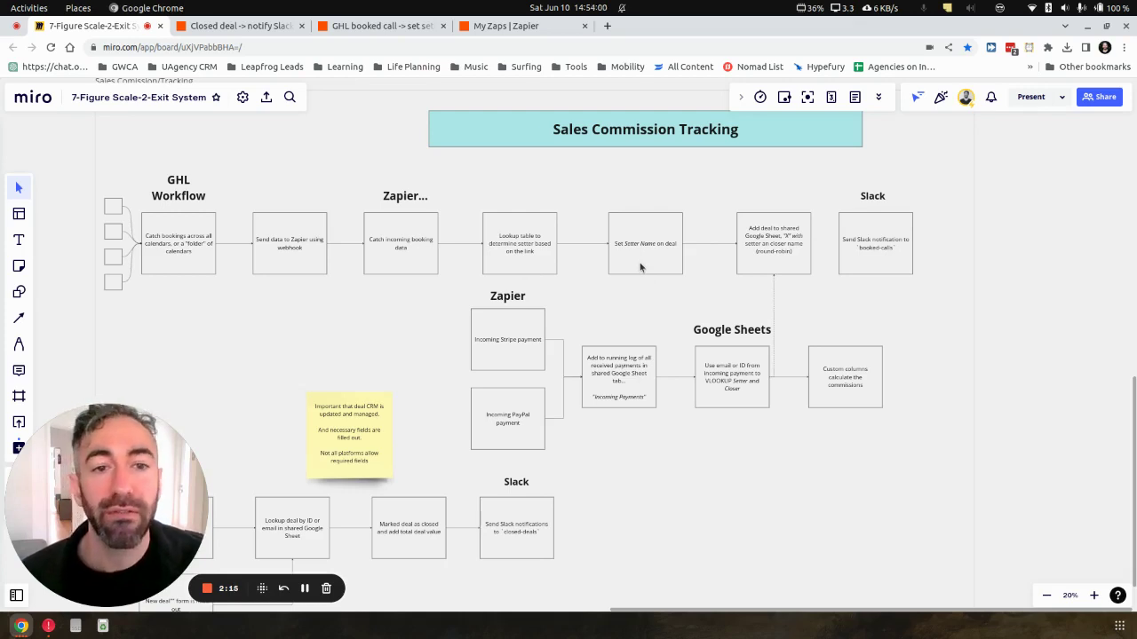
pyautogui.hscroll(2, 849, 249)
pyautogui.scroll(1, 849, 249)
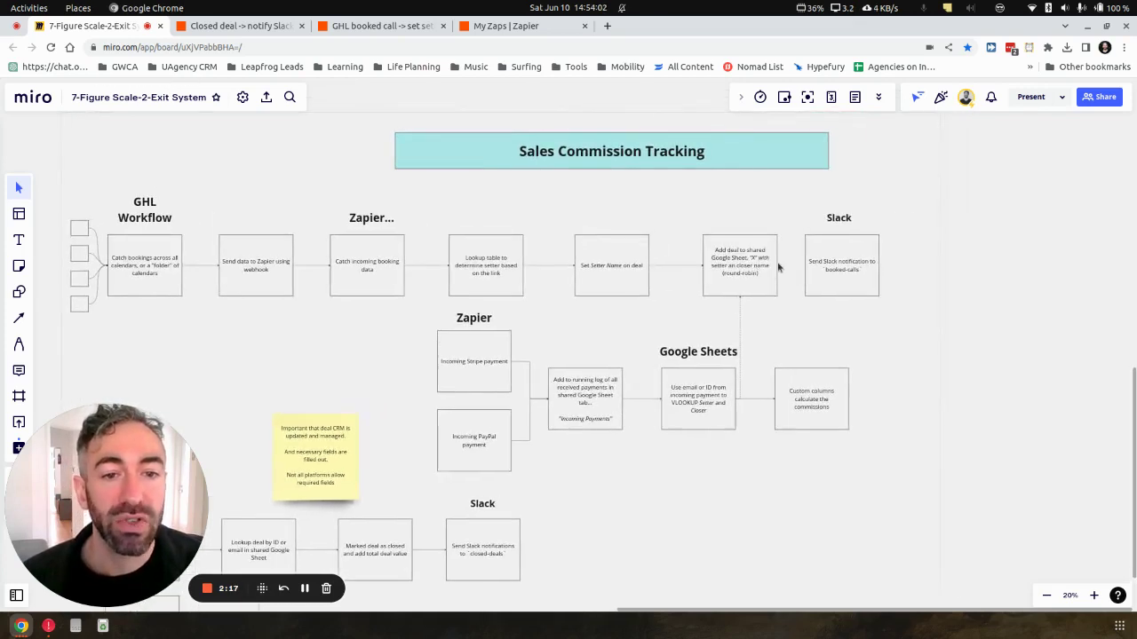
pyautogui.click(785, 269)
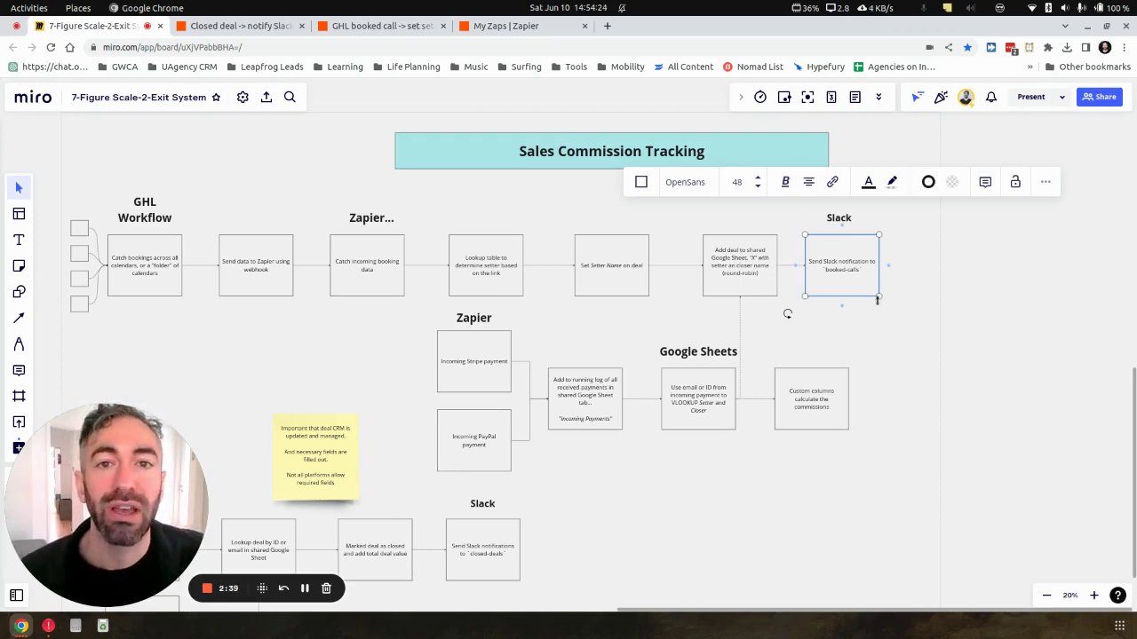
pyautogui.click(1029, 331)
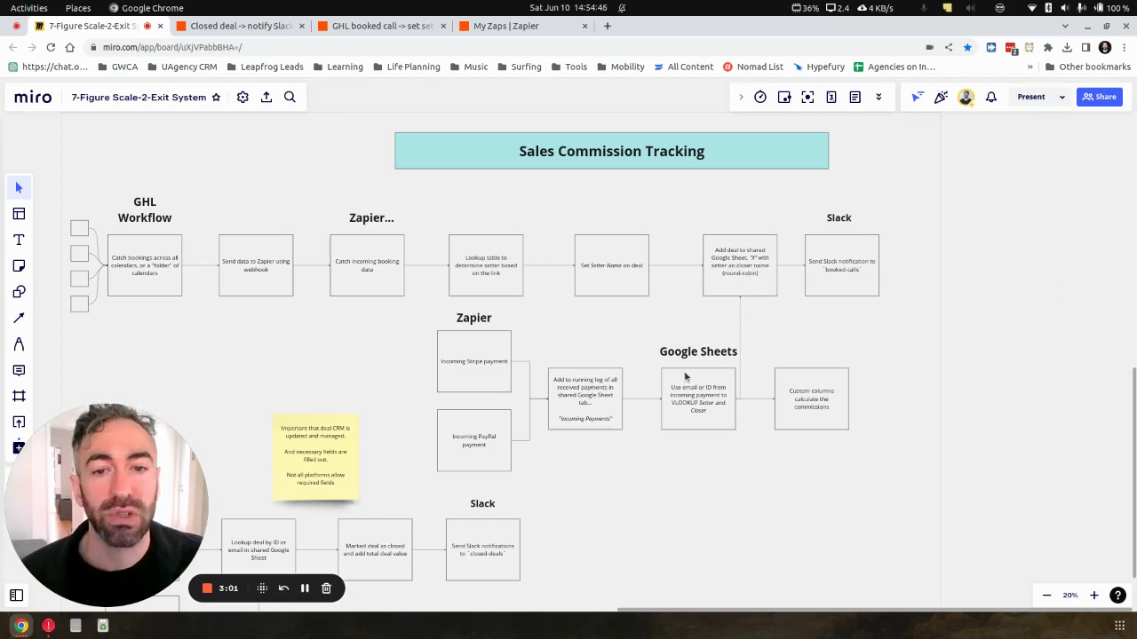
pyautogui.moveTo(685, 381); pyautogui.dragTo(862, 265)
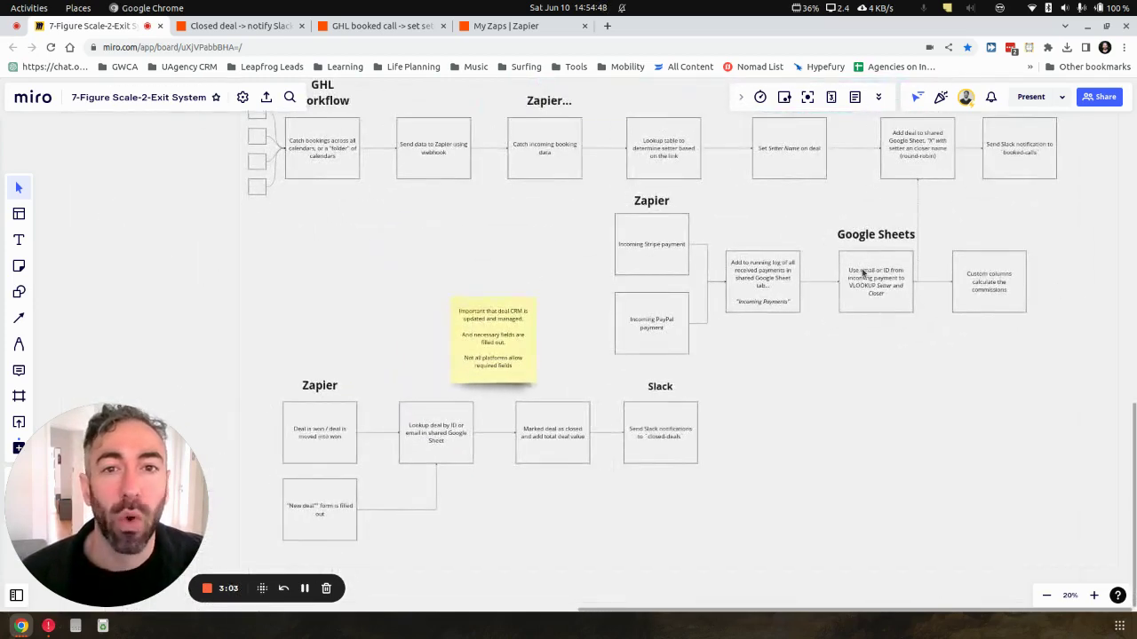
pyautogui.moveTo(826, 325); pyautogui.dragTo(855, 257)
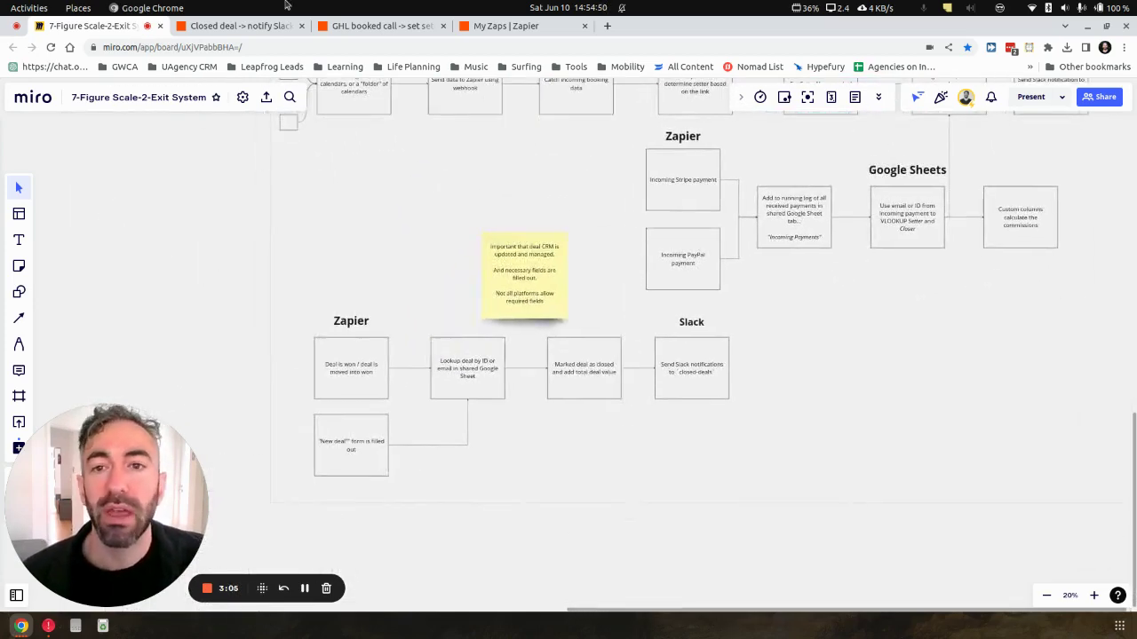
# Review the five-step GHL booked call zap in Zapier, then go back to the Miro board
pyautogui.hotkey('ctrl', '3')
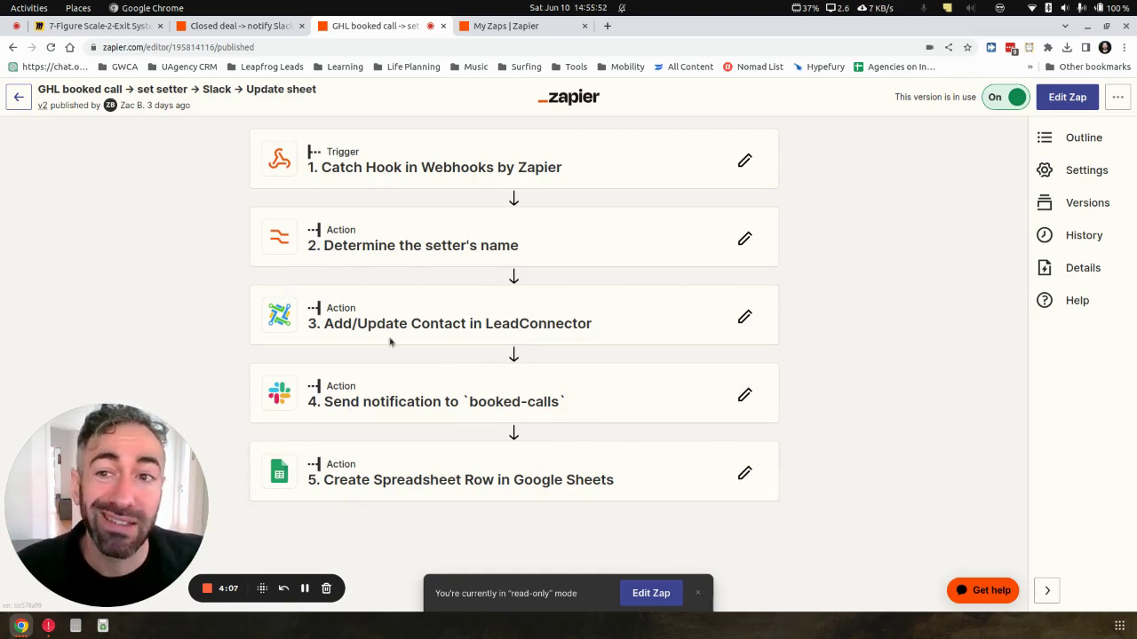
pyautogui.click(62, 26)
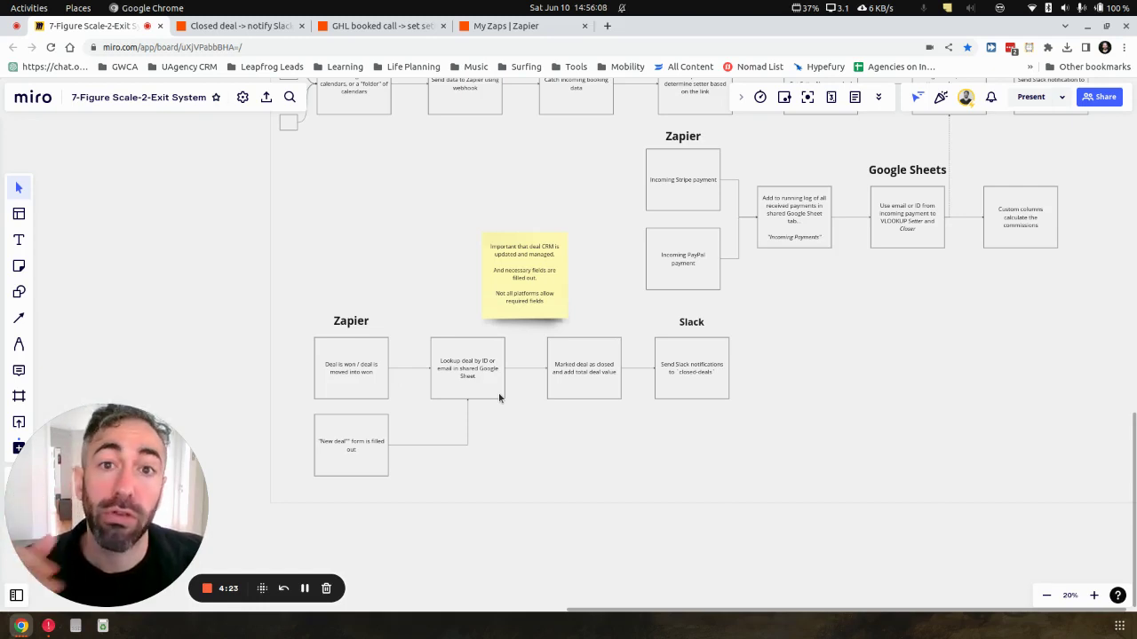
pyautogui.scroll(-2, 435, 388)
pyautogui.hscroll(-1, 434, 388)
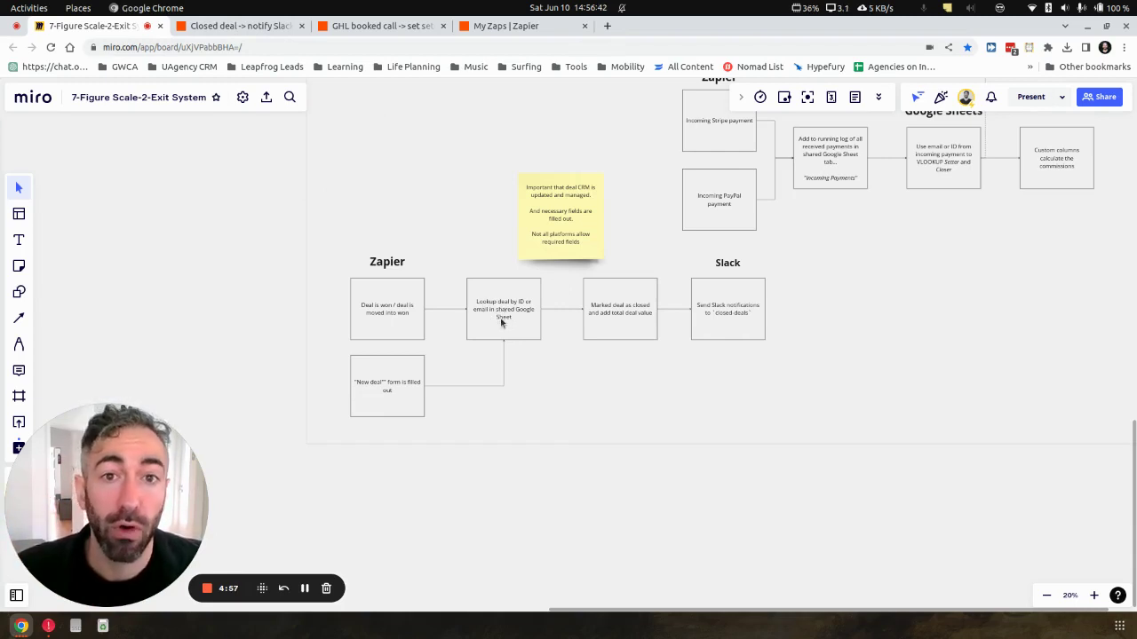
pyautogui.scroll(5, 542, 279)
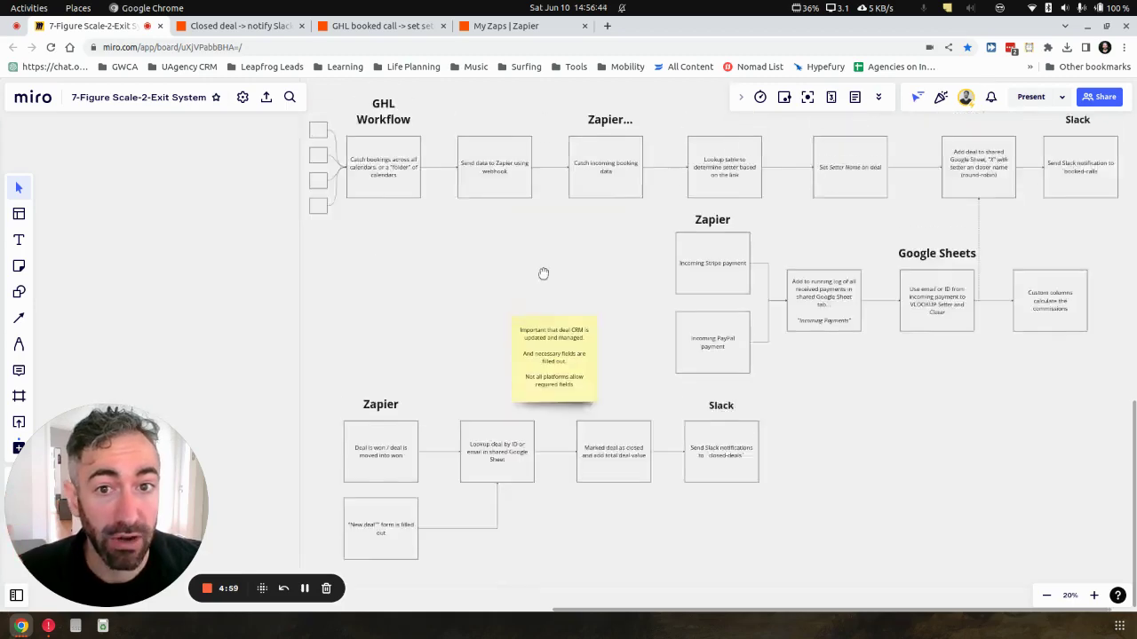
pyautogui.scroll(-3, 648, 247)
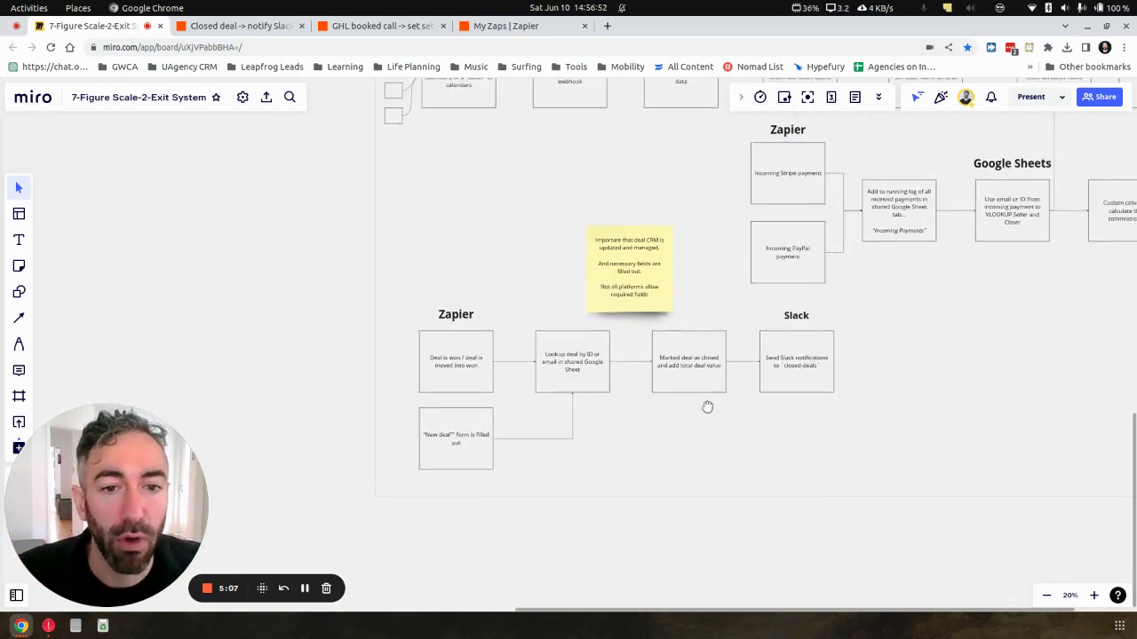
pyautogui.hscroll(3, 611, 363)
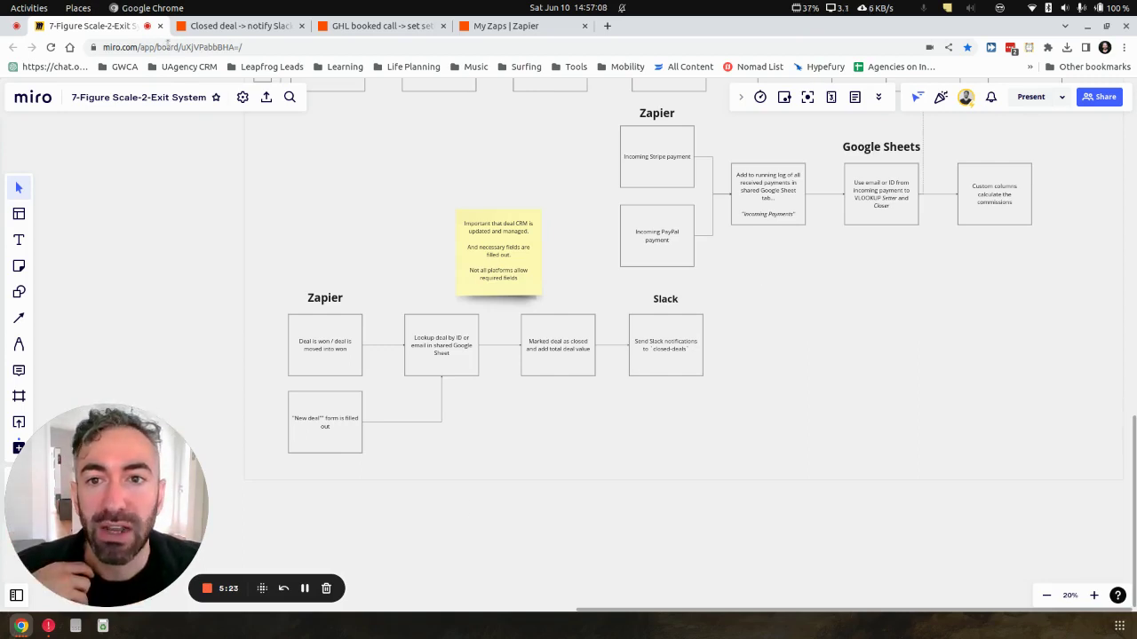
pyautogui.click(227, 26)
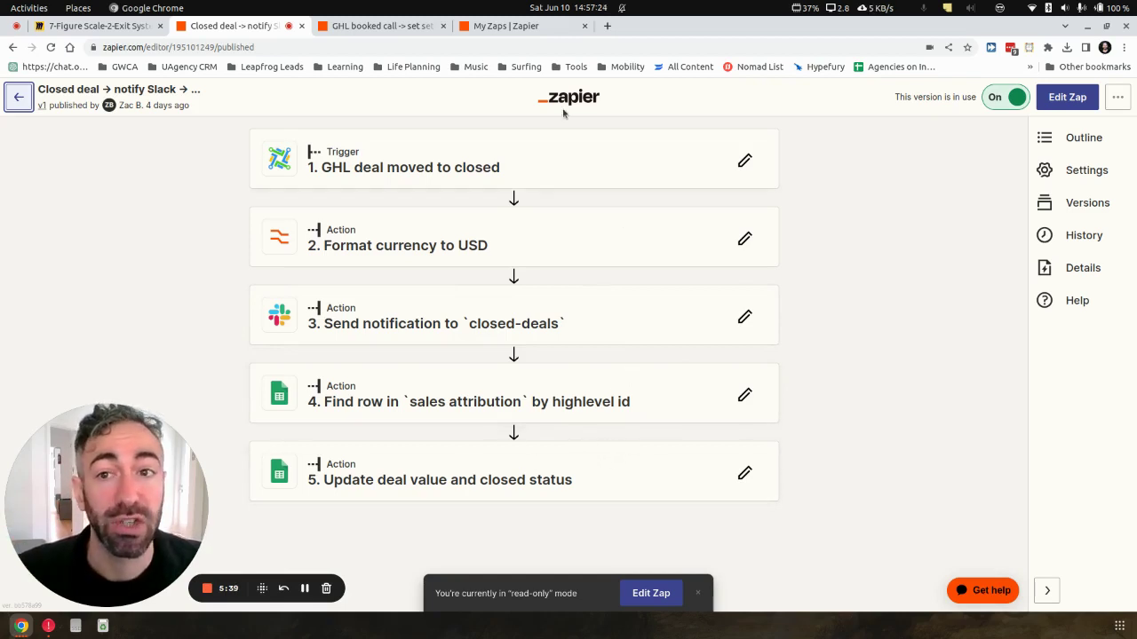
pyautogui.click(147, 26)
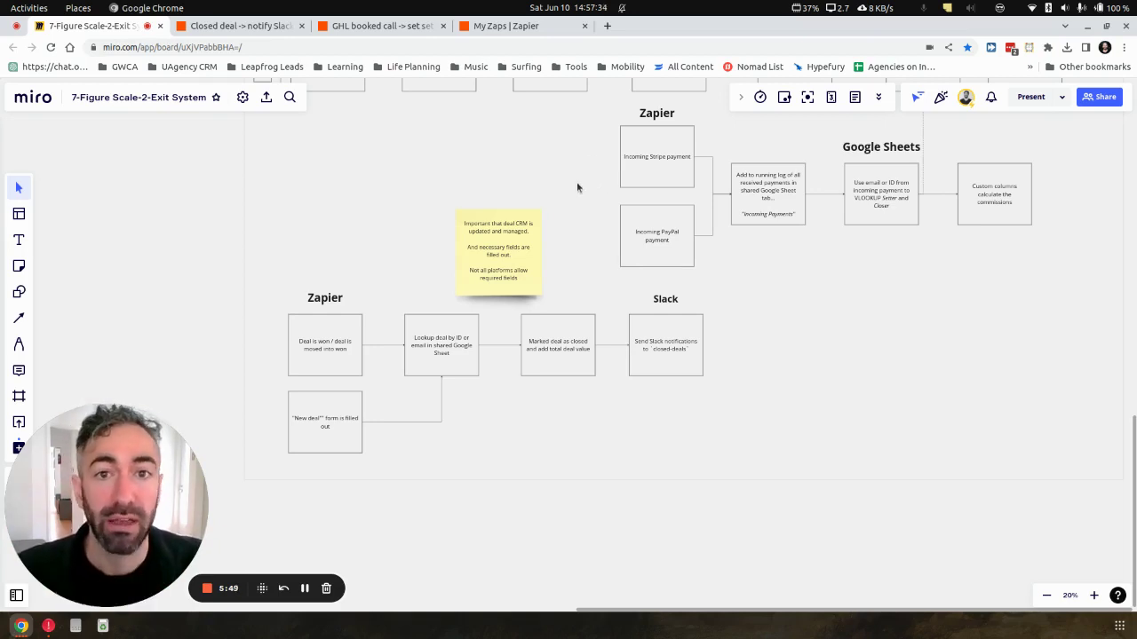
# Centre the whole diagram, from the GHL Workflow row to the Sales Commission Tracking title
pyautogui.moveTo(882, 228); pyautogui.dragTo(677, 346)
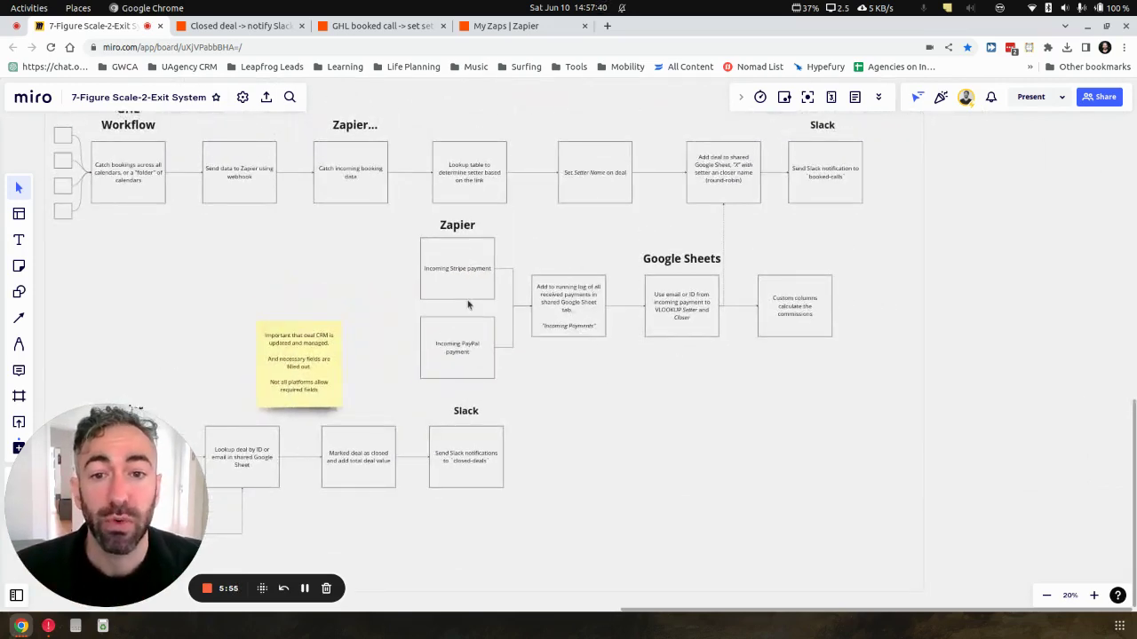
pyautogui.scroll(5, 467, 302)
pyautogui.scroll(-5, 890, 361)
pyautogui.moveTo(888, 361); pyautogui.dragTo(697, 398)
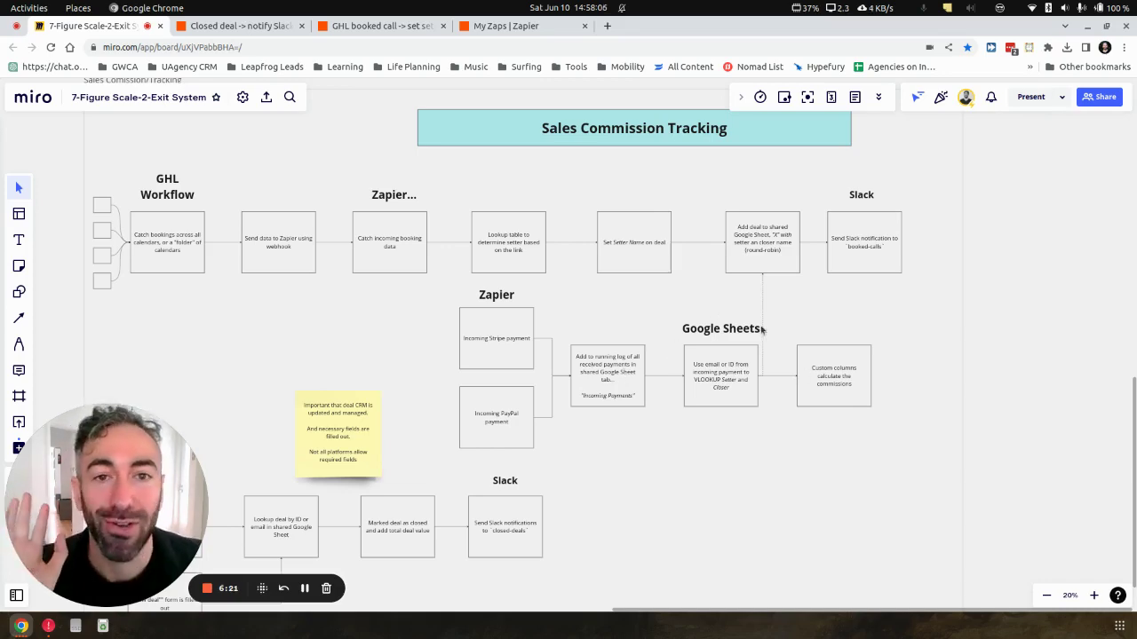
pyautogui.moveTo(760, 265); pyautogui.dragTo(671, 236)
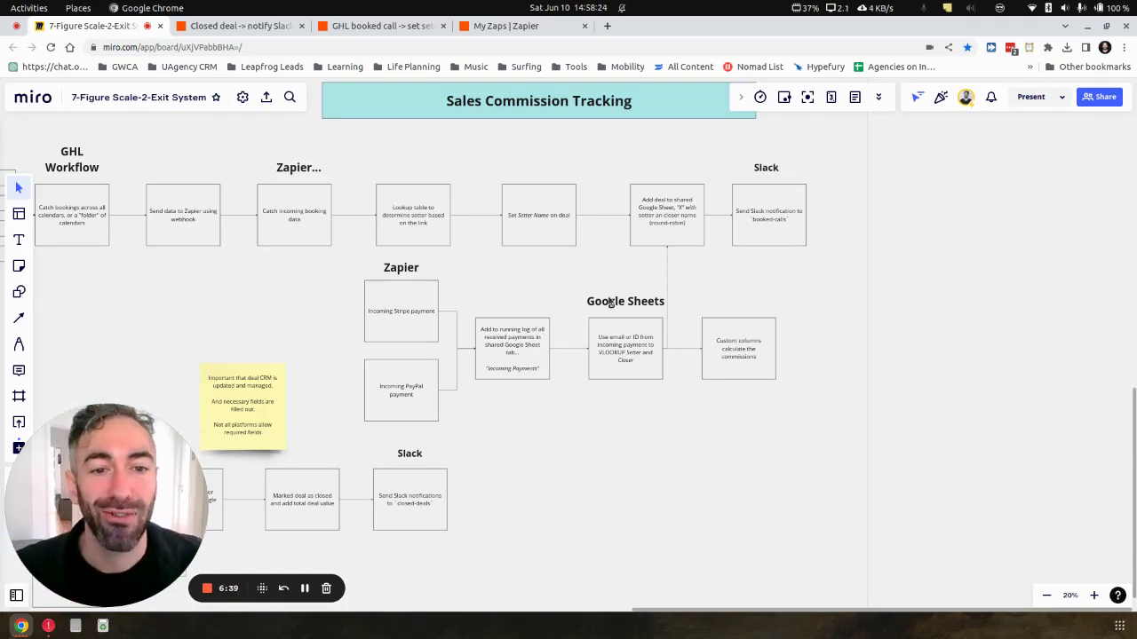
pyautogui.click(751, 358)
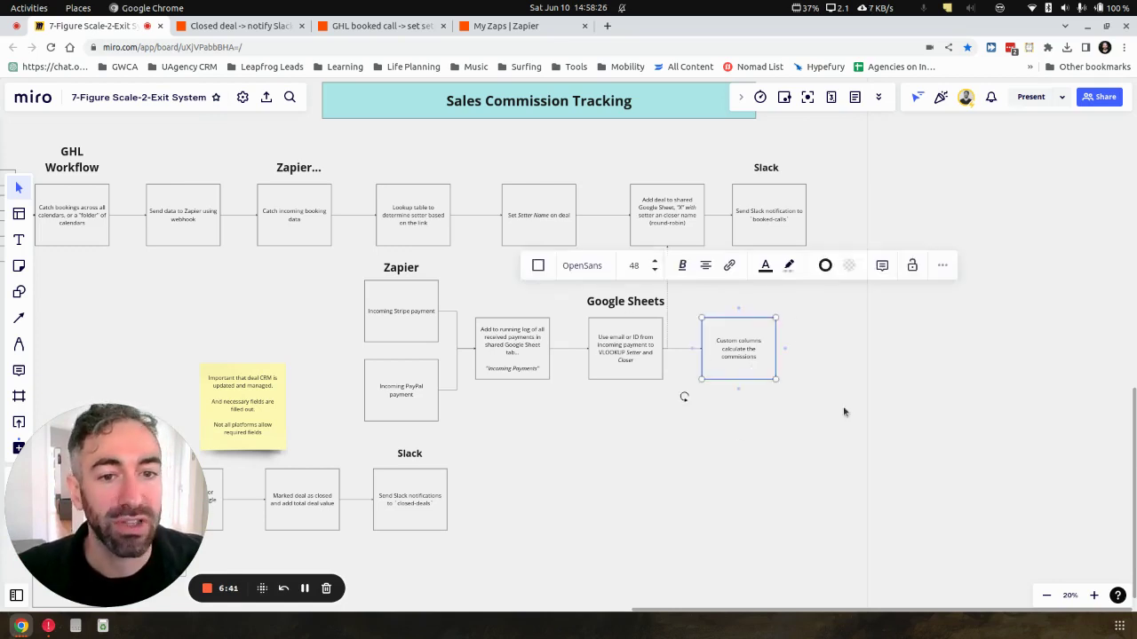
pyautogui.click(984, 399)
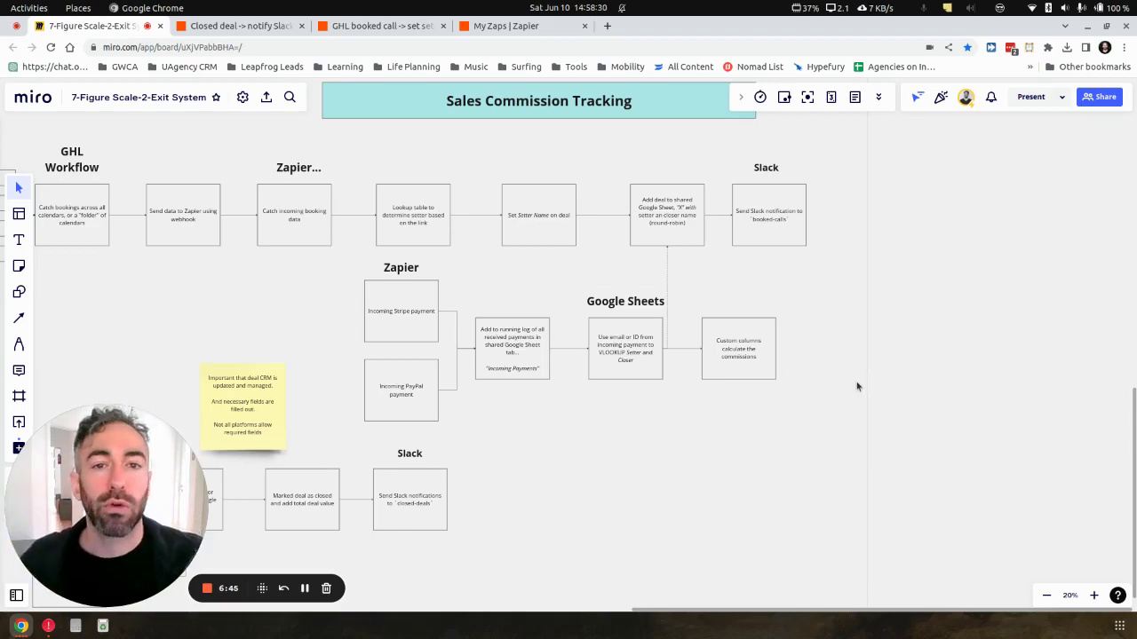
pyautogui.moveTo(651, 309); pyautogui.dragTo(811, 324)
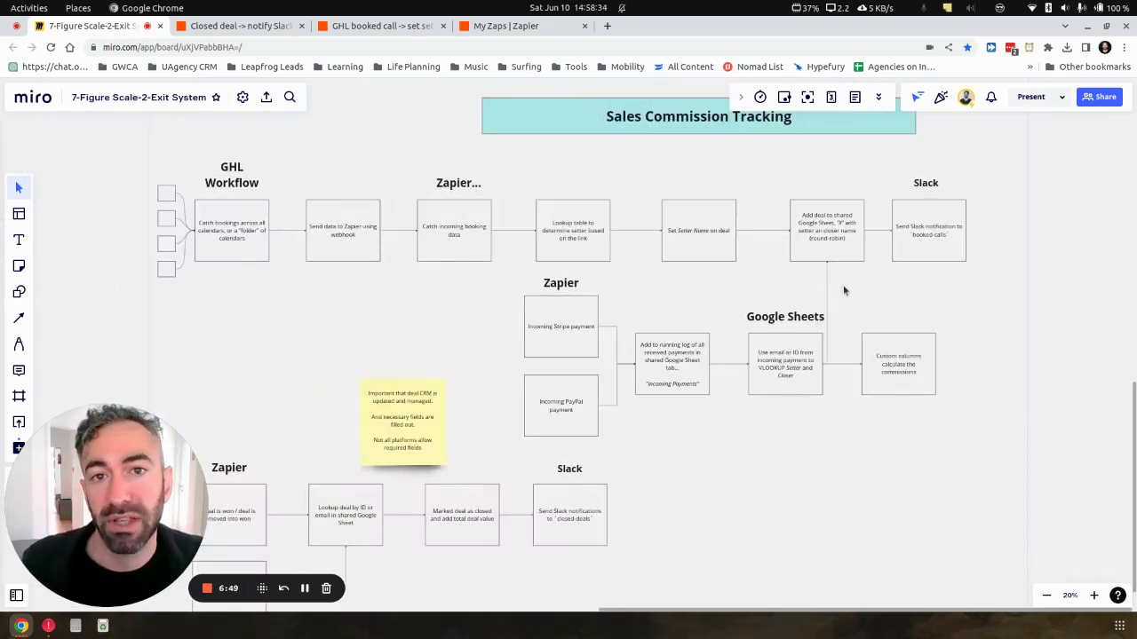